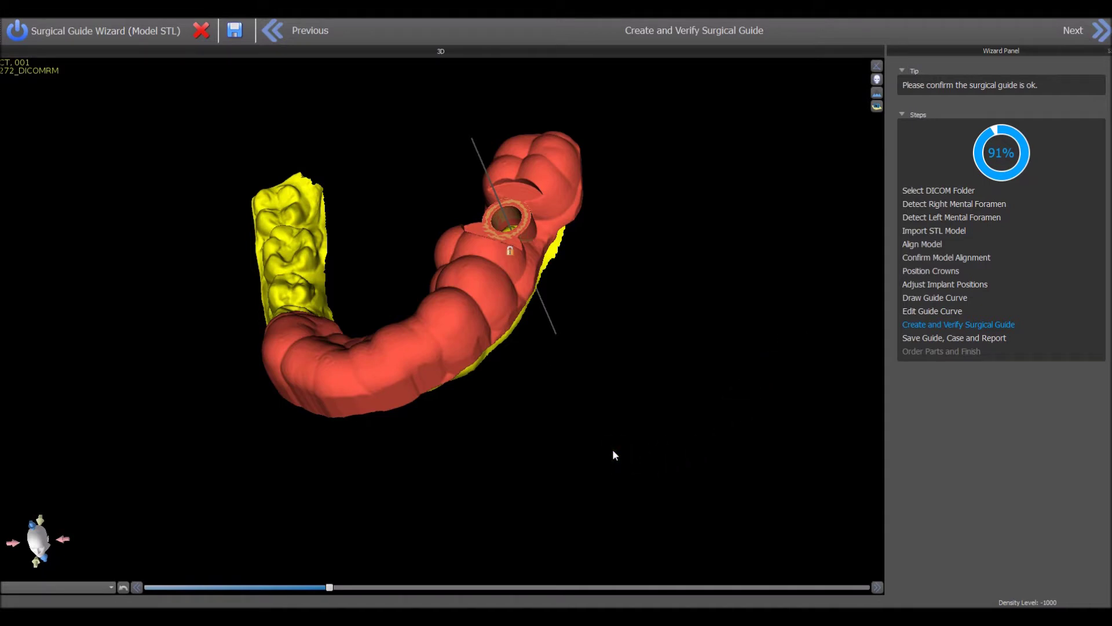
Add a window box onto the front of the surgical guide and select it.
left_click_drag(614, 452, 449, 328)
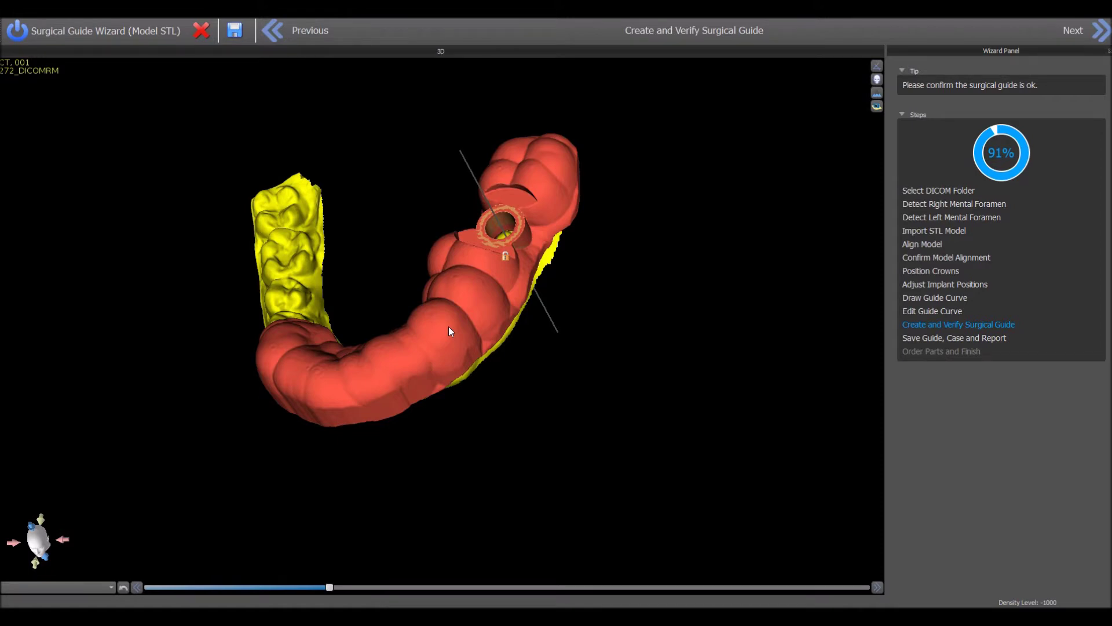
right_click(449, 327)
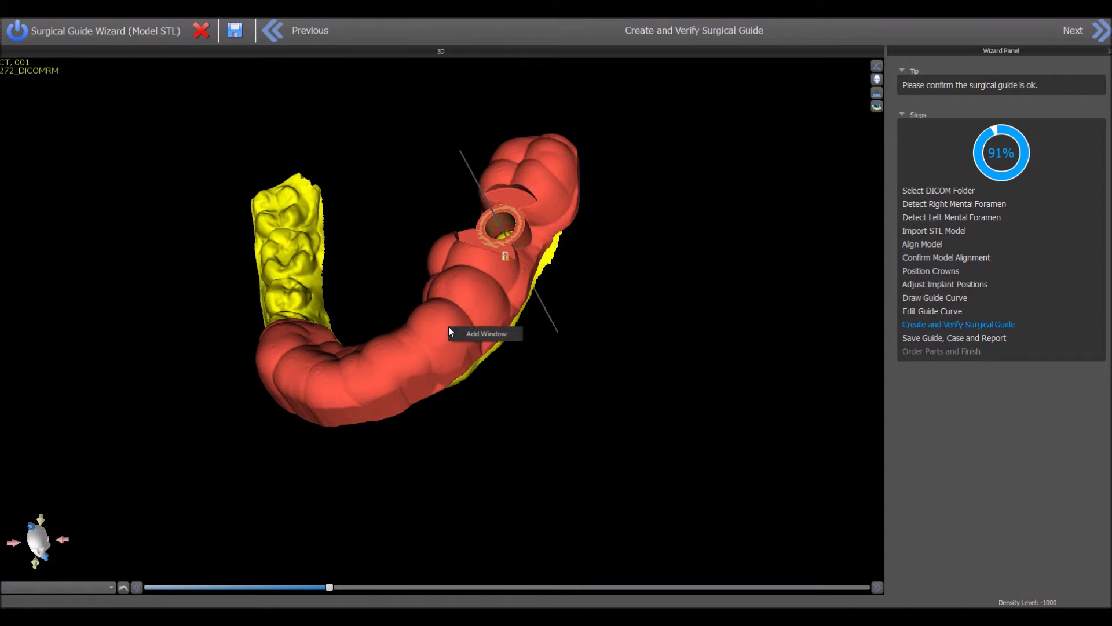
left_click(479, 334)
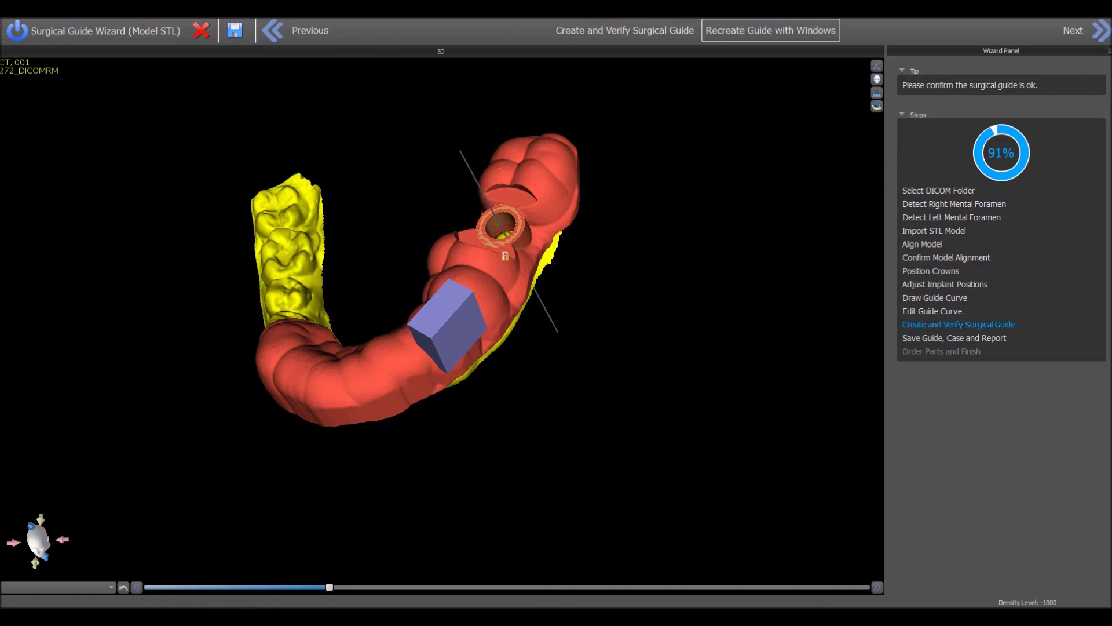
left_click(454, 341)
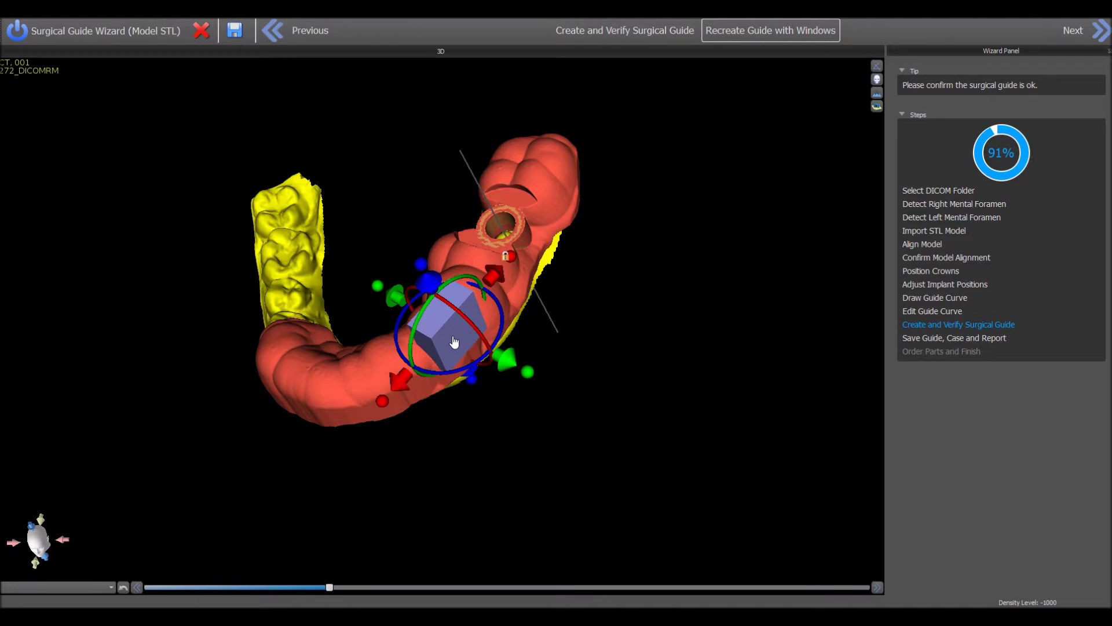
Slide and rotate the window box with the gizmo until it crosses the guide's front section.
left_click_drag(454, 342, 417, 295)
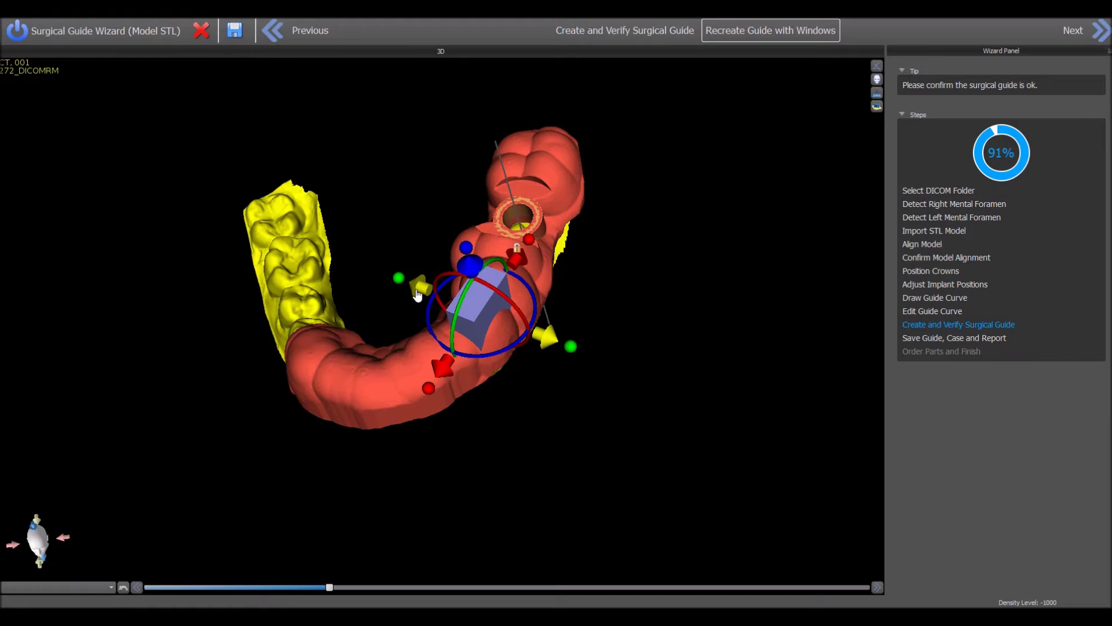
left_click_drag(417, 294, 410, 290)
left_click_drag(460, 256, 461, 253)
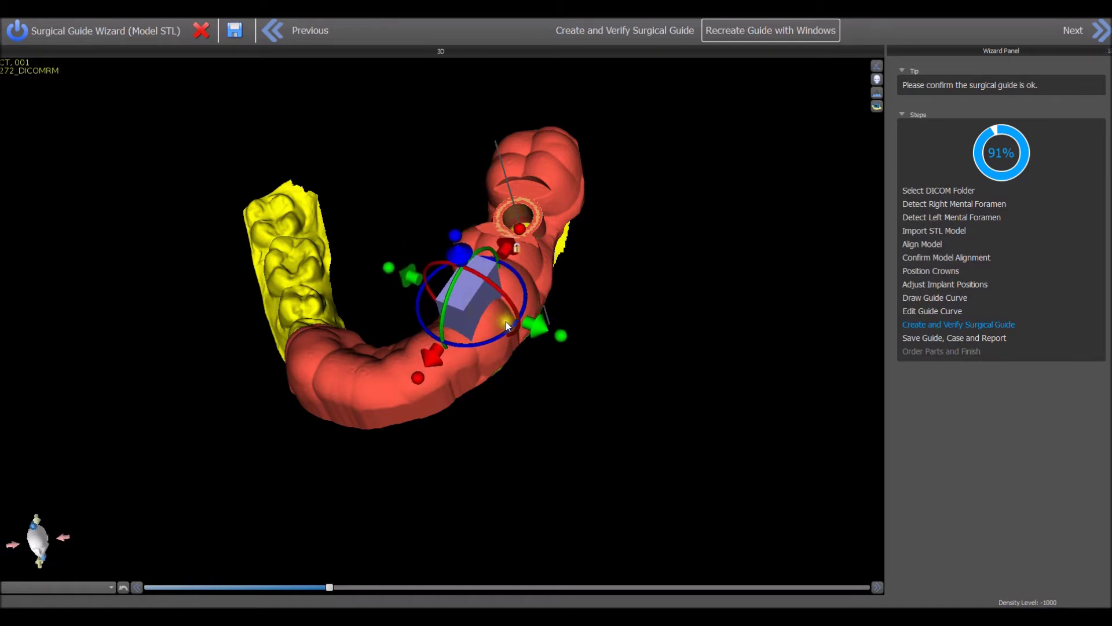
left_click_drag(566, 341, 579, 345)
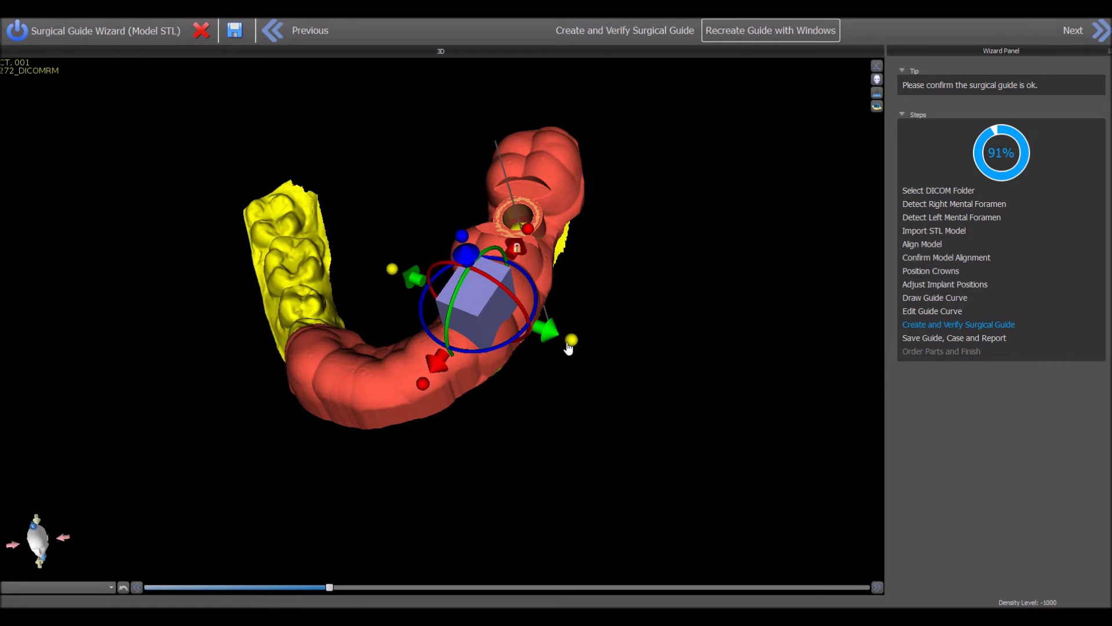
left_click_drag(568, 347, 446, 232)
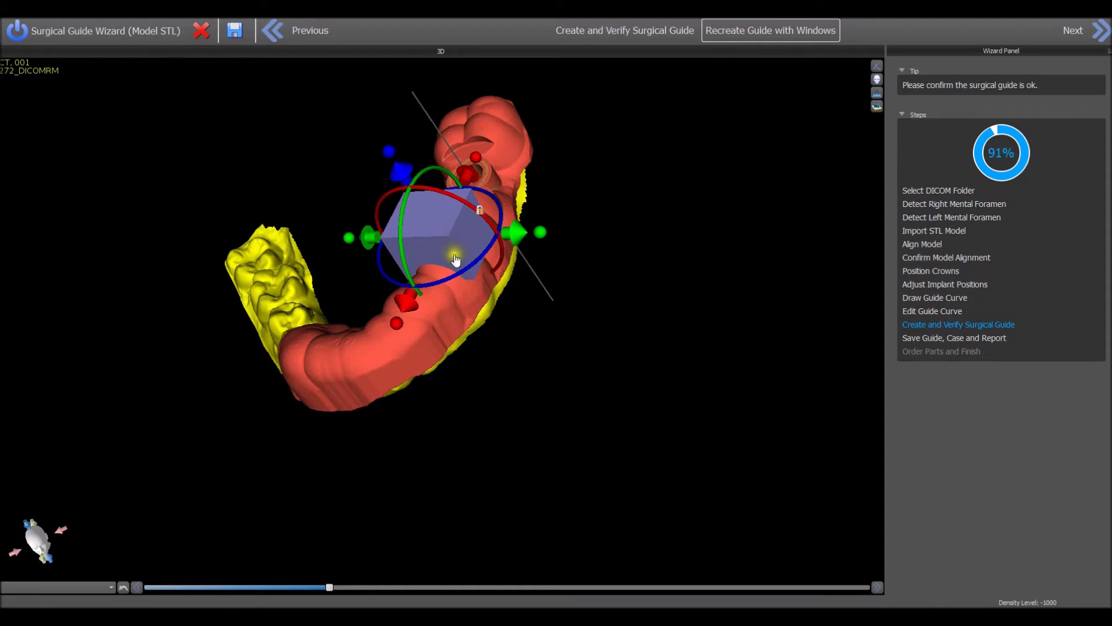
left_click_drag(468, 273, 426, 258)
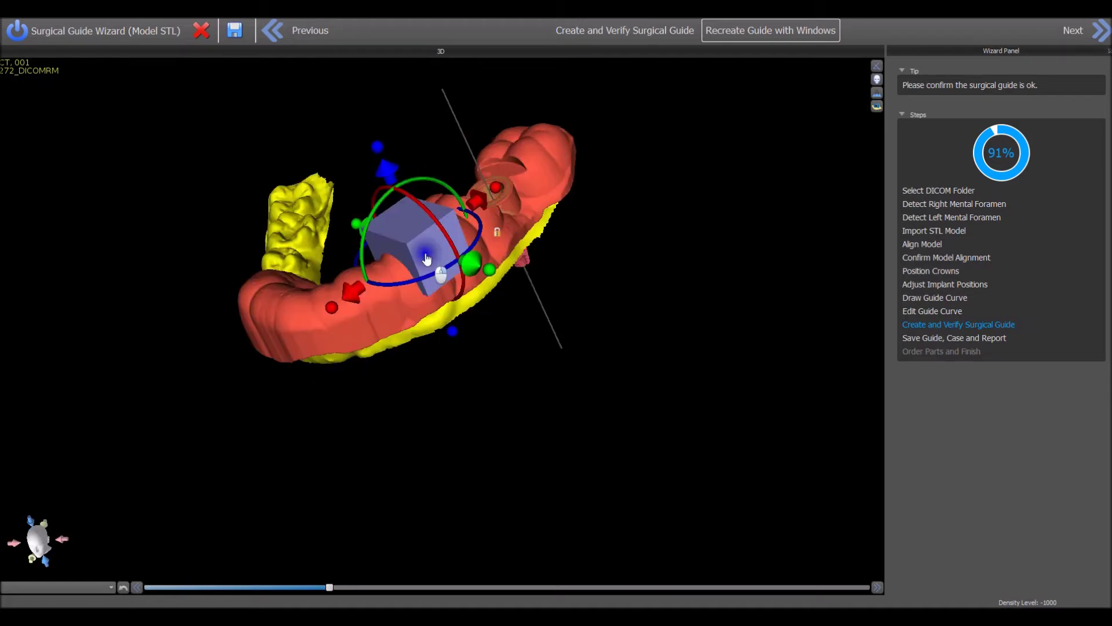
right_click(427, 259)
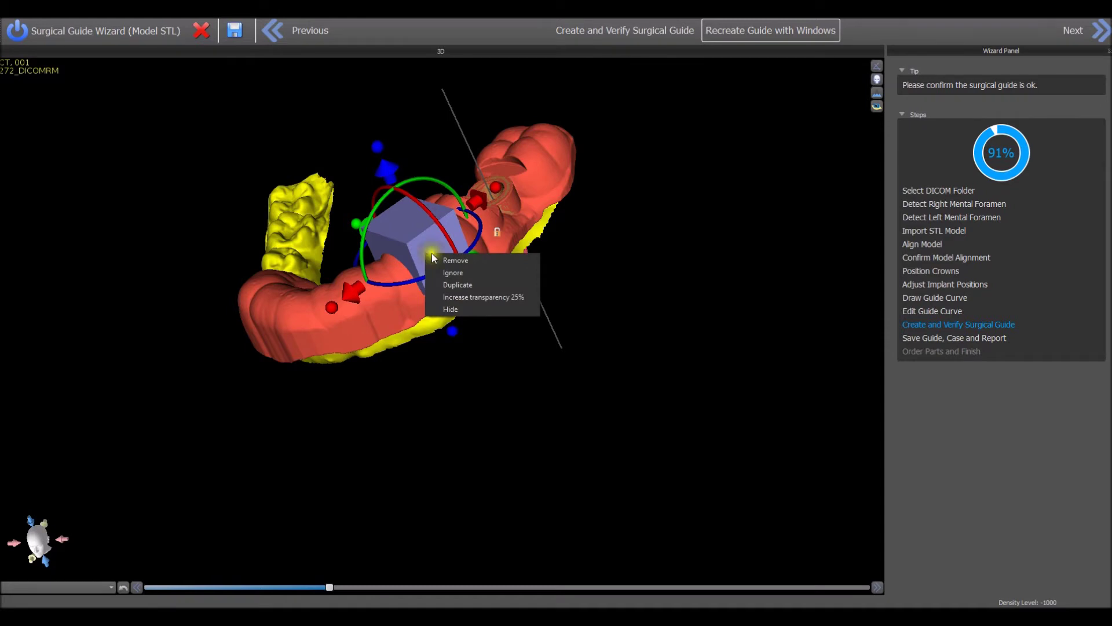
Increase the window box transparency by 25%, then decrease it by 25%.
left_click(452, 298)
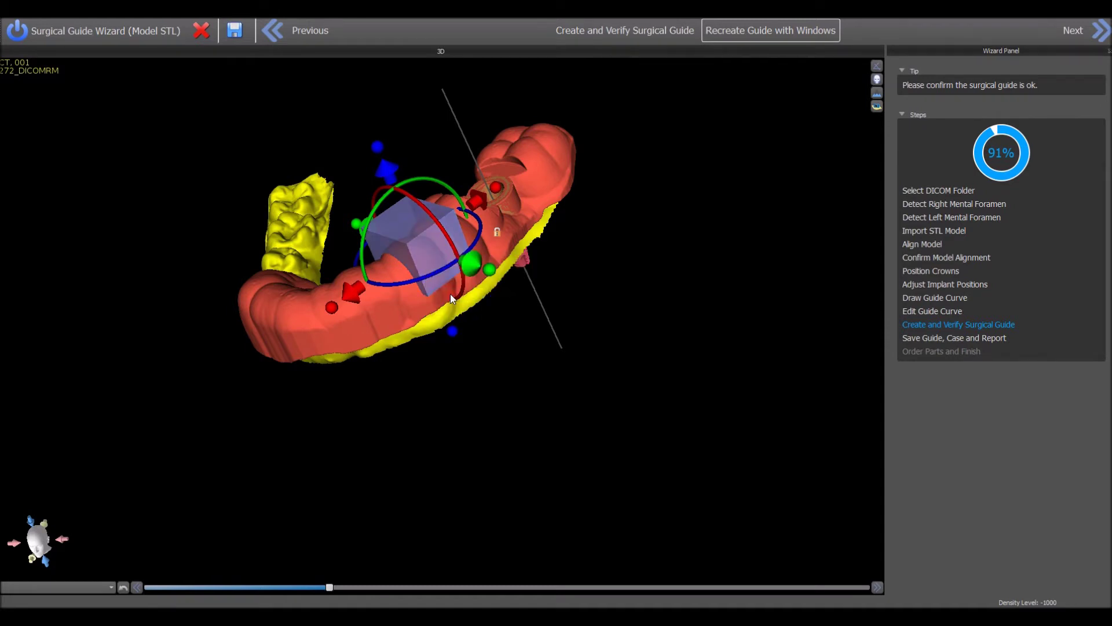
right_click(427, 262)
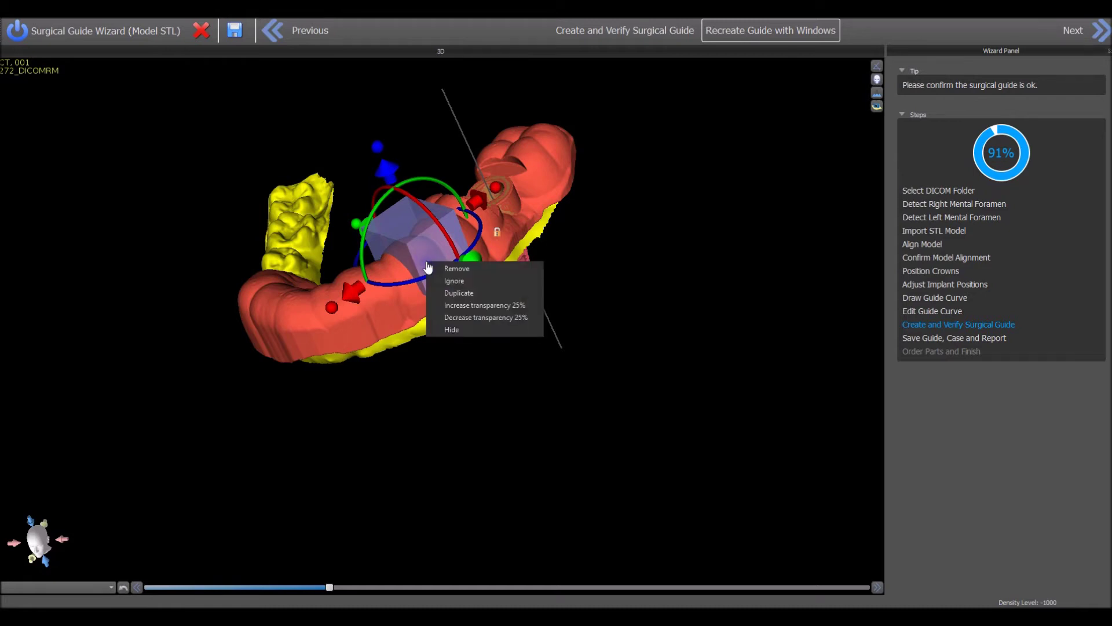
left_click(453, 317)
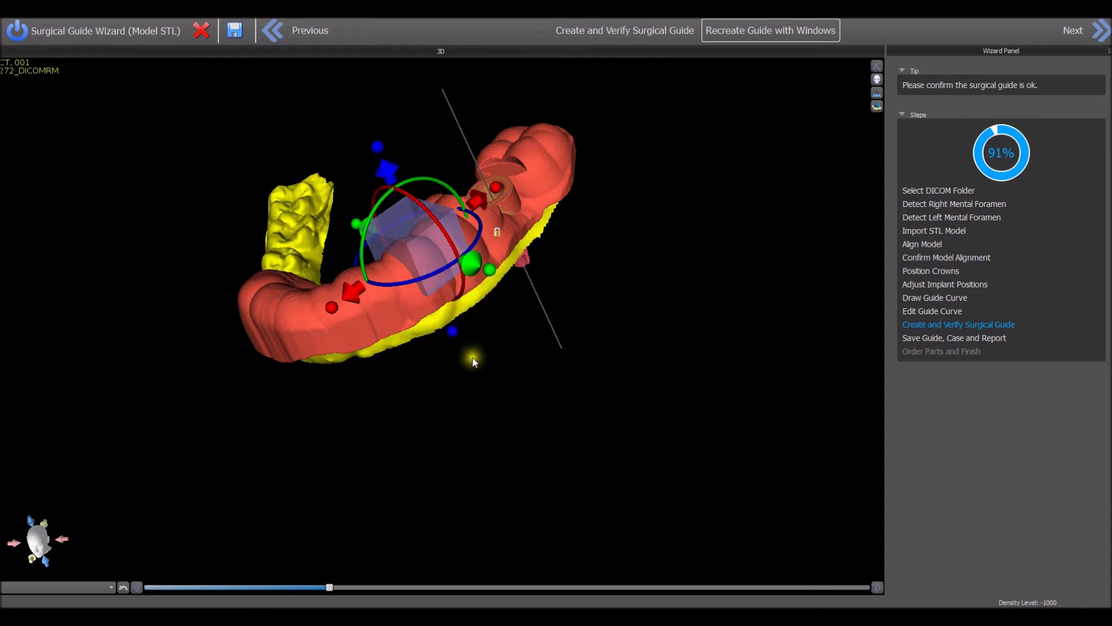
Hide the window box so only the surgical guide remains visible.
right_click(426, 258)
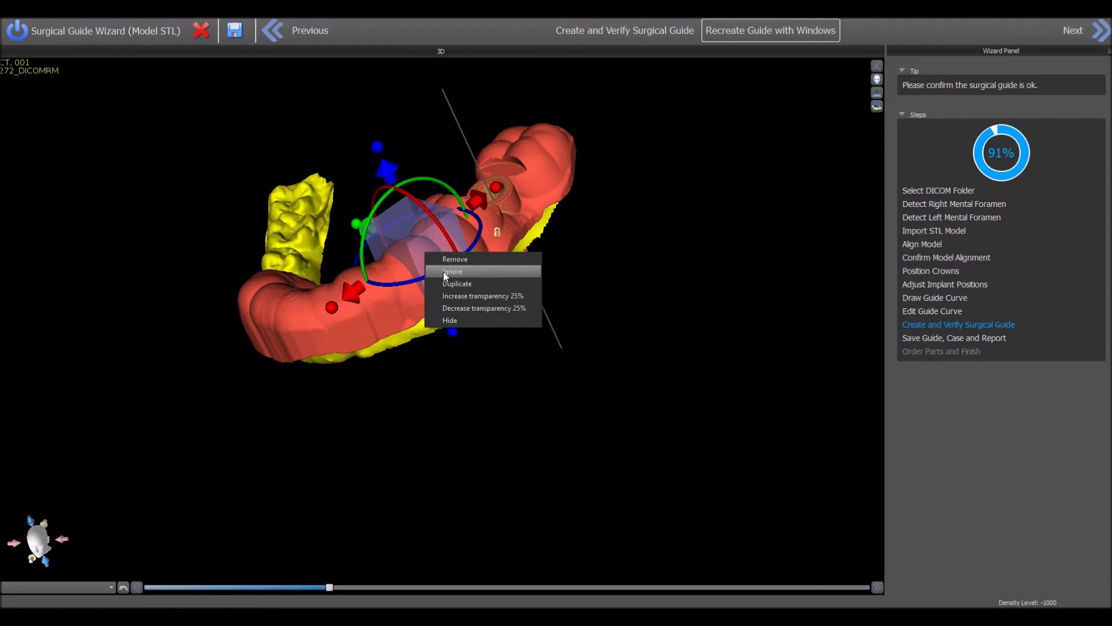
left_click(452, 320)
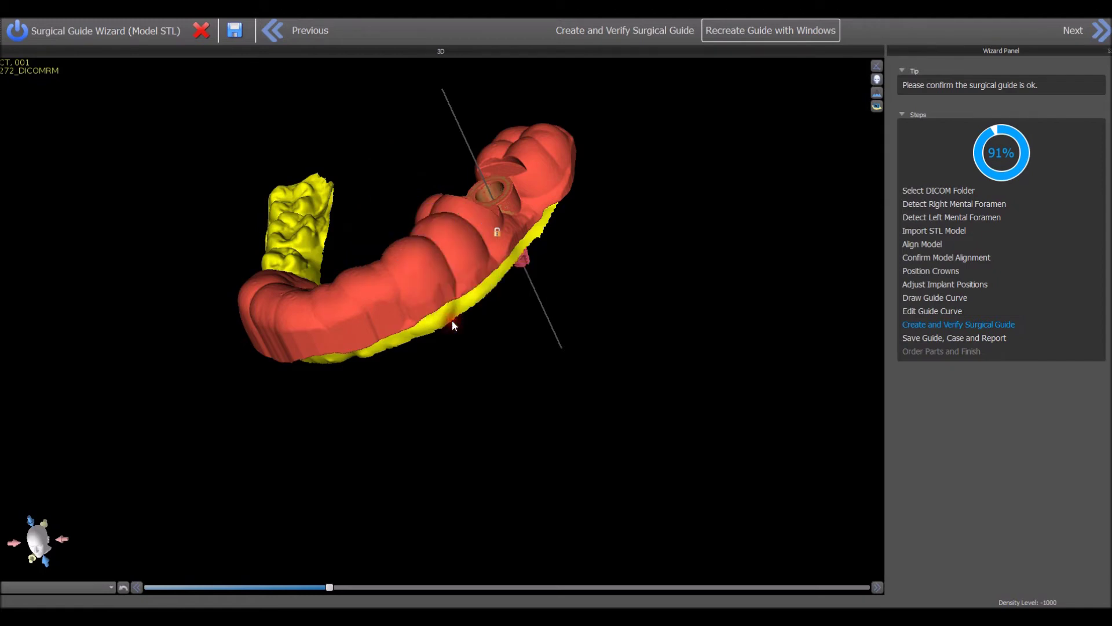
right_click(453, 258)
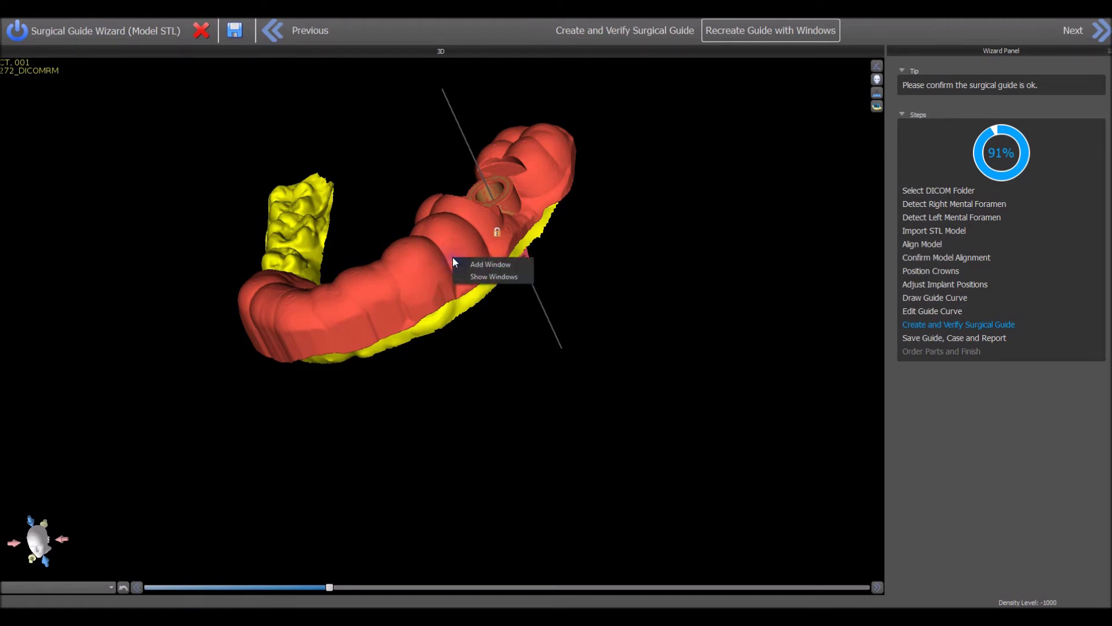
Show the hidden window box again on the guide.
left_click(474, 278)
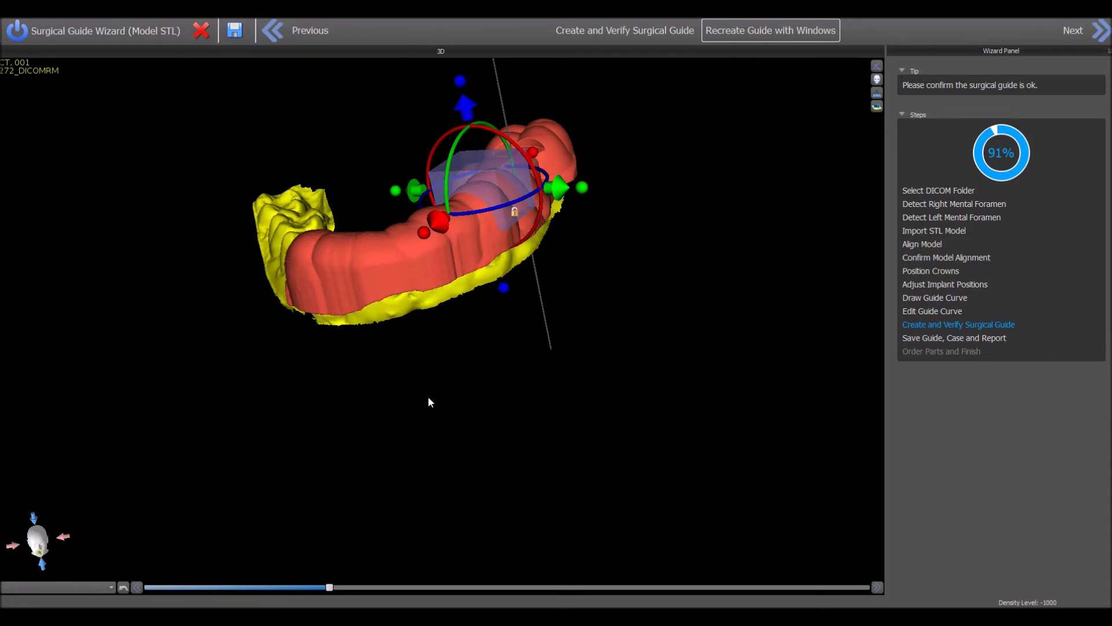
right_click(380, 263)
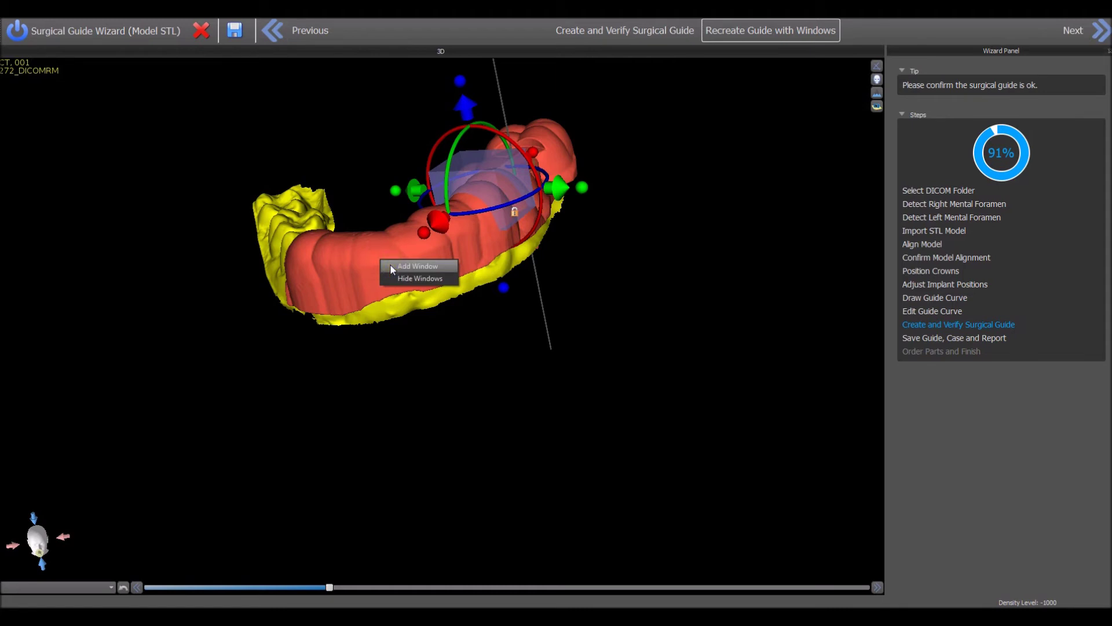
left_click(447, 356)
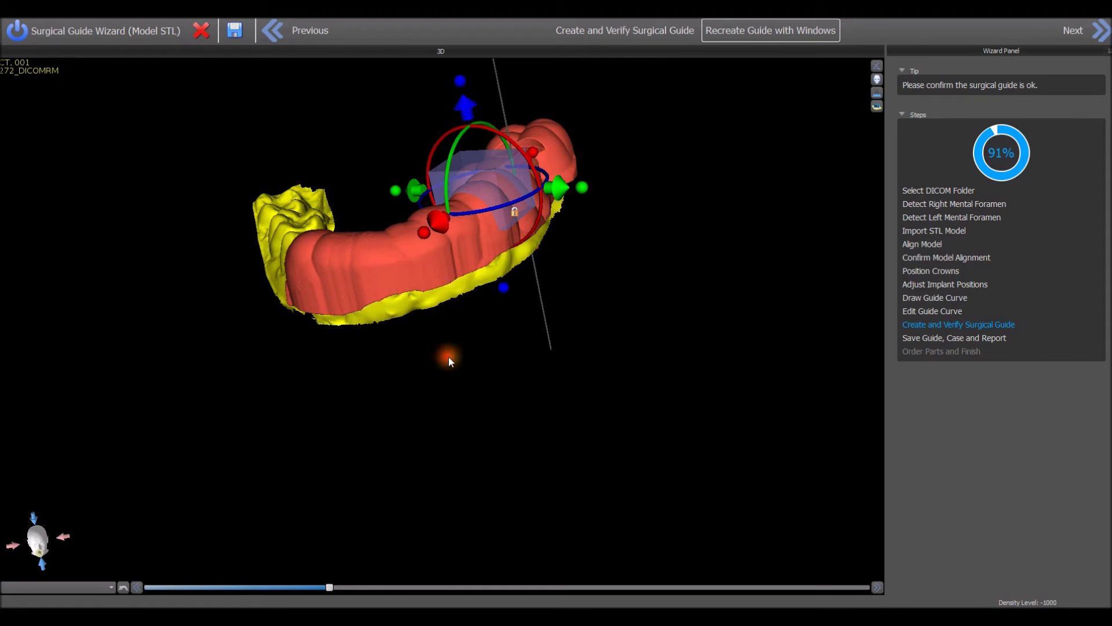
left_click_drag(448, 356, 438, 380)
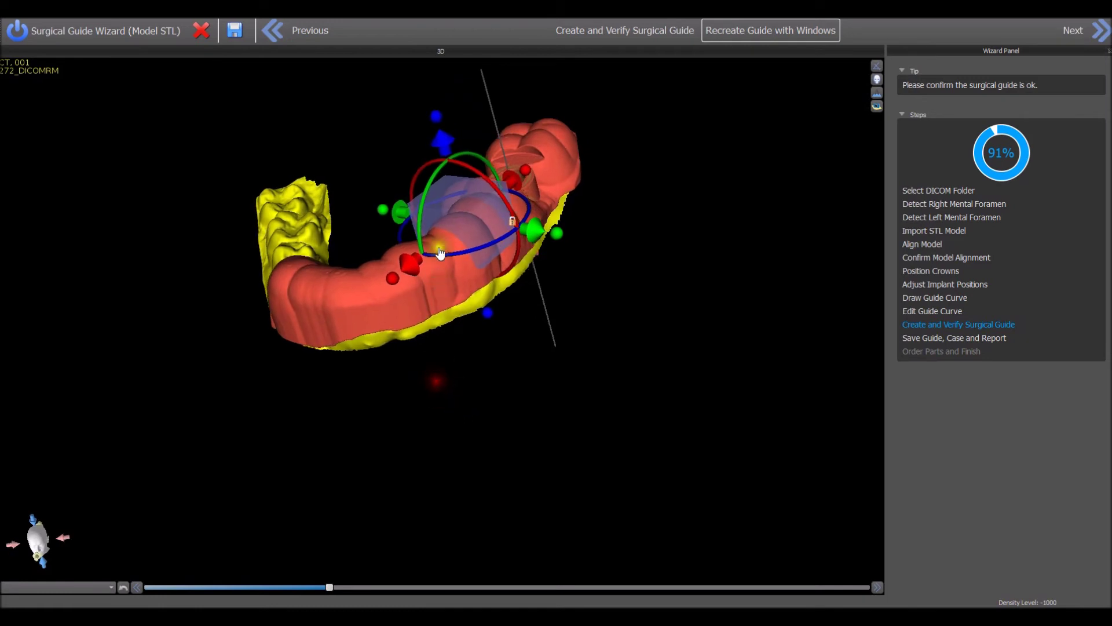
Duplicate the window box and place the copy over the left-side teeth.
right_click(447, 214)
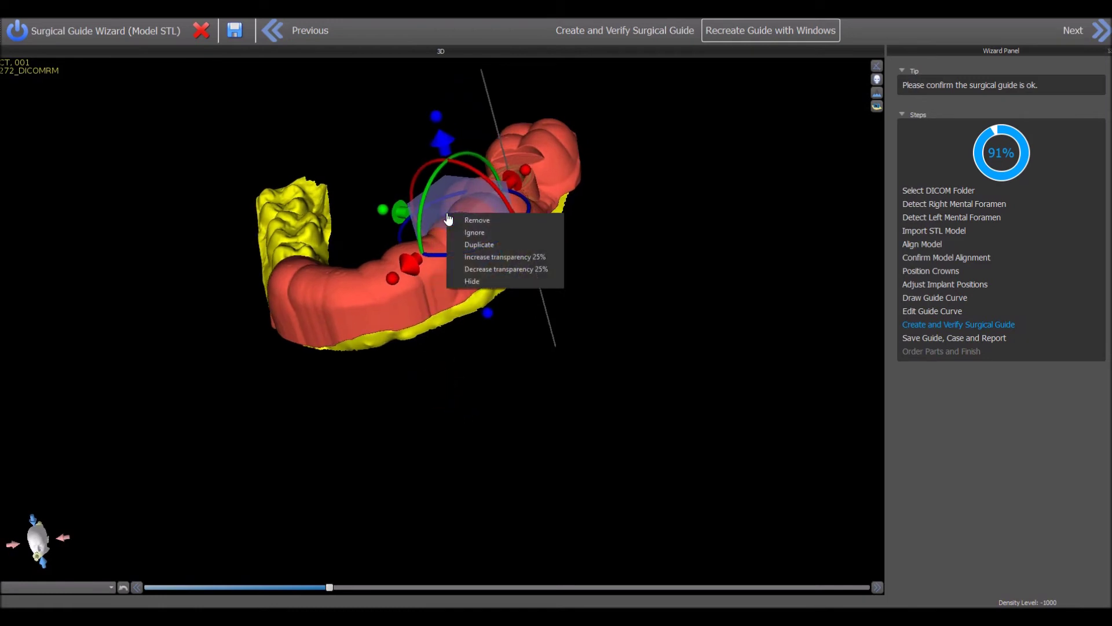
left_click(470, 244)
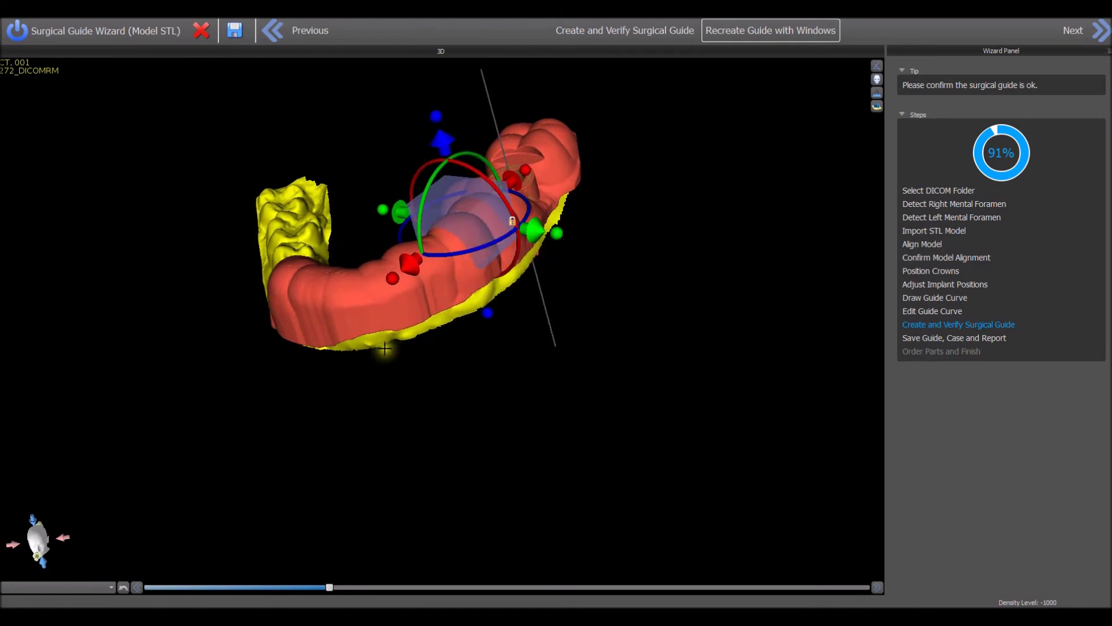
left_click(346, 287)
Recreate the guide with both windows cut out, then hide the window boxes and inspect the openings.
left_click_drag(471, 371, 444, 491)
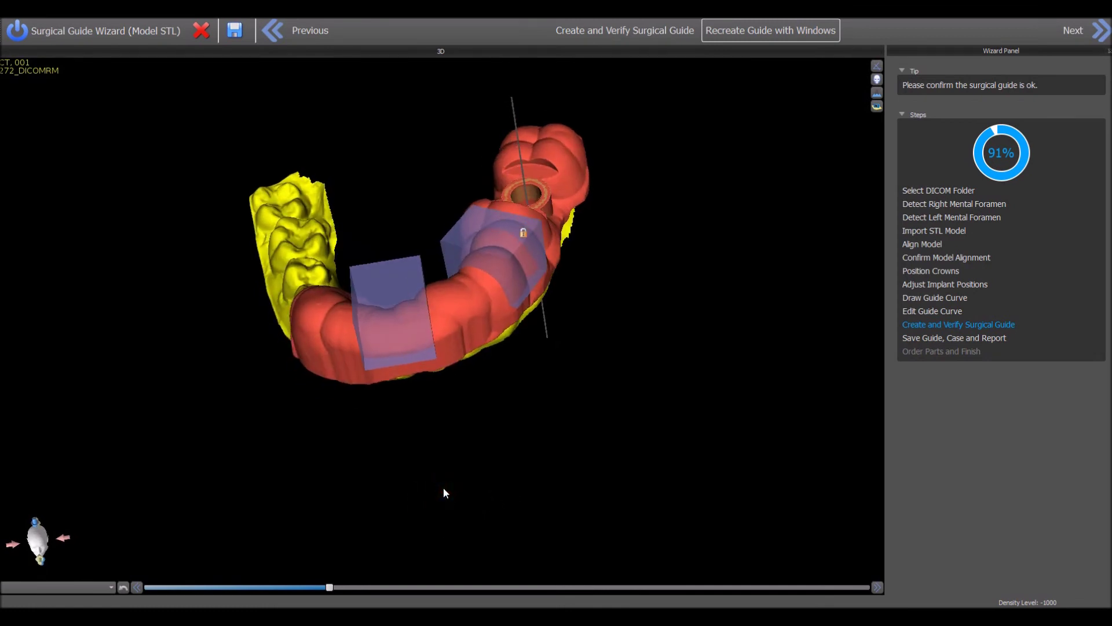
left_click(739, 36)
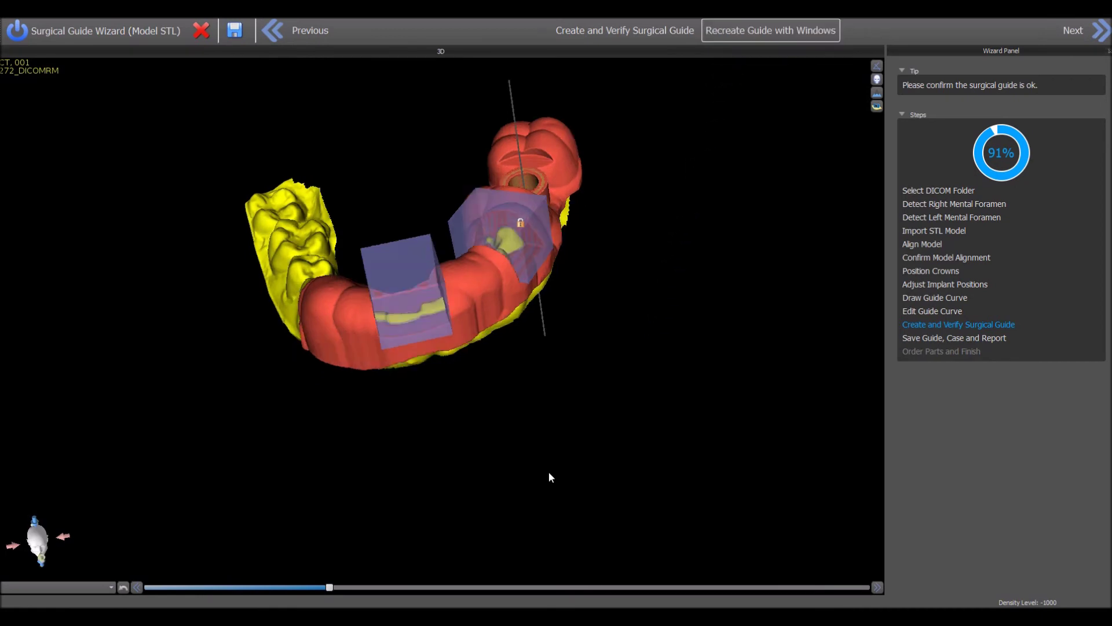
left_click(431, 318)
right_click(430, 318)
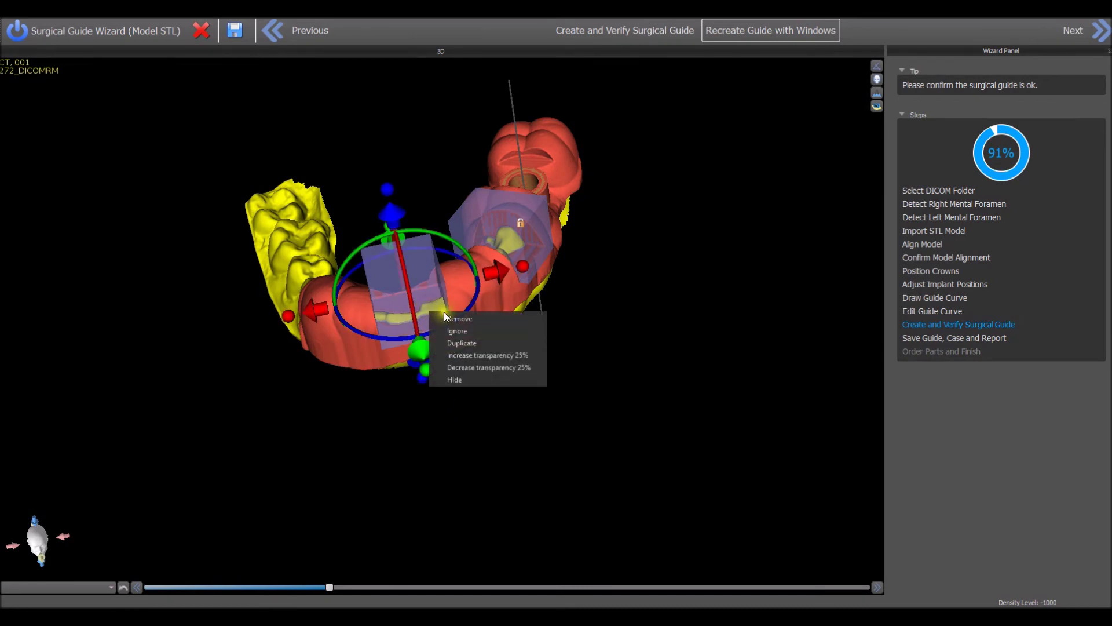
left_click(457, 379)
left_click_drag(614, 438, 522, 428)
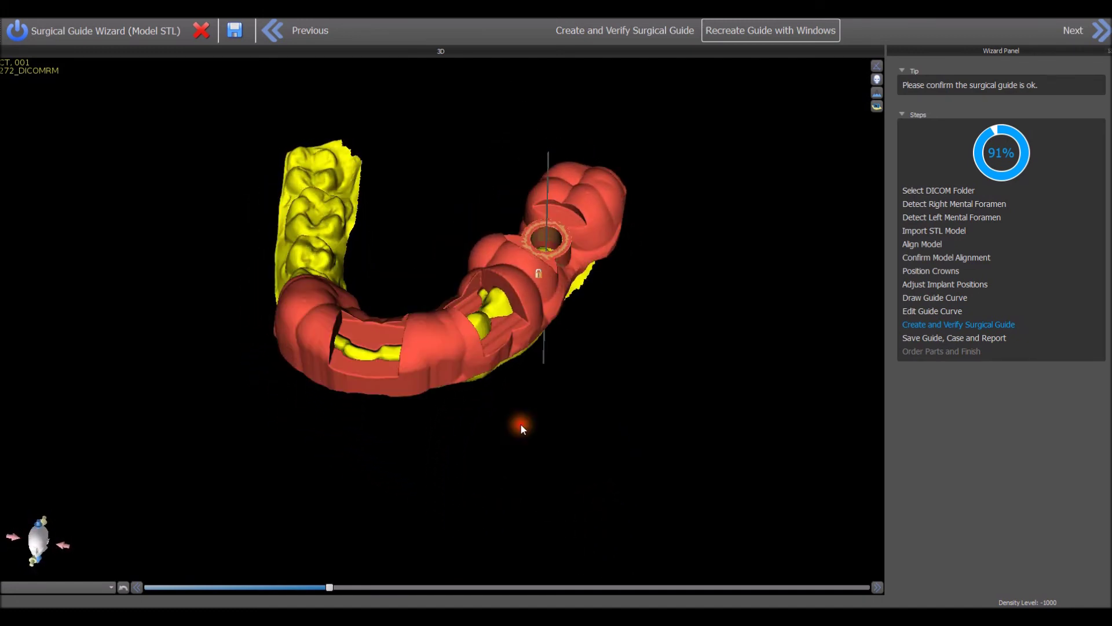
left_click_drag(454, 464, 519, 469)
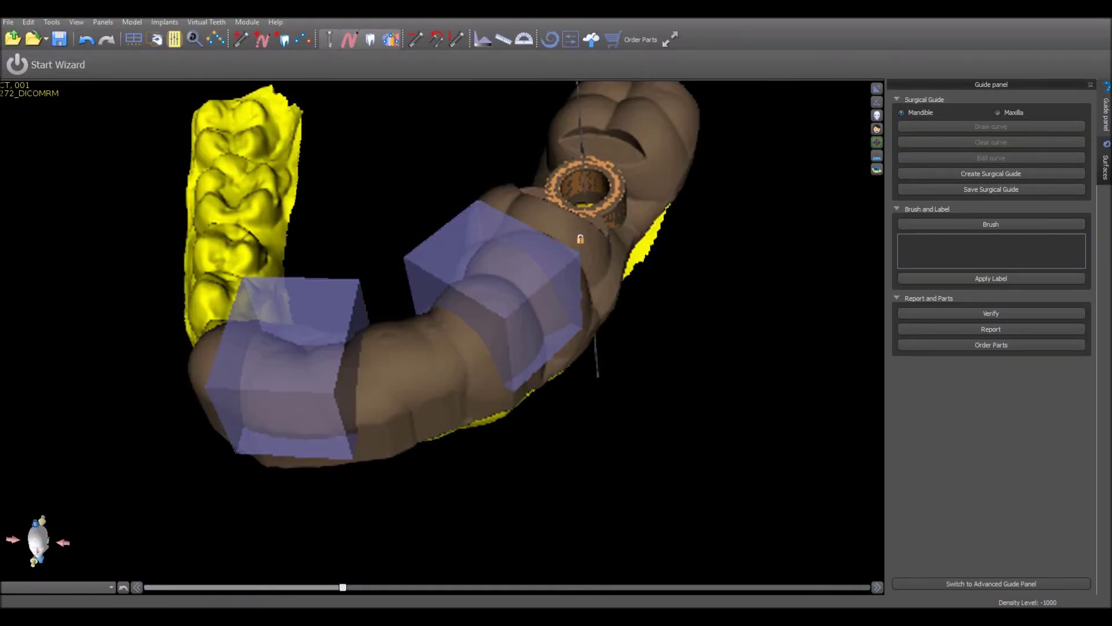
Create the surgical guide from the Guide panel, adding a Surgical Guide surface.
left_click_drag(481, 536, 502, 527)
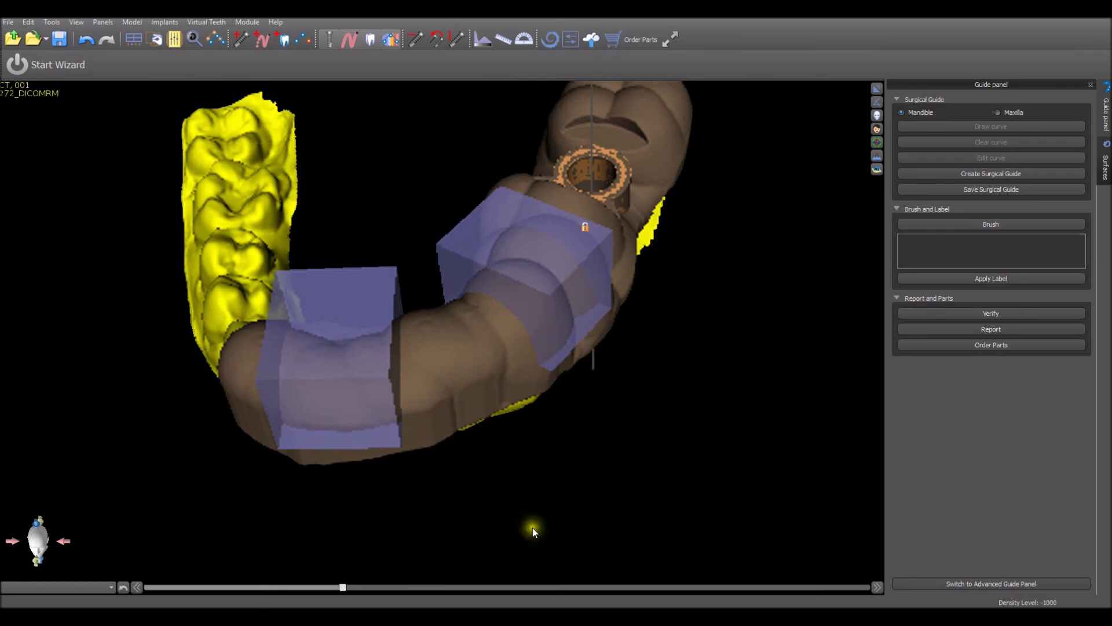
left_click_drag(537, 530, 608, 512)
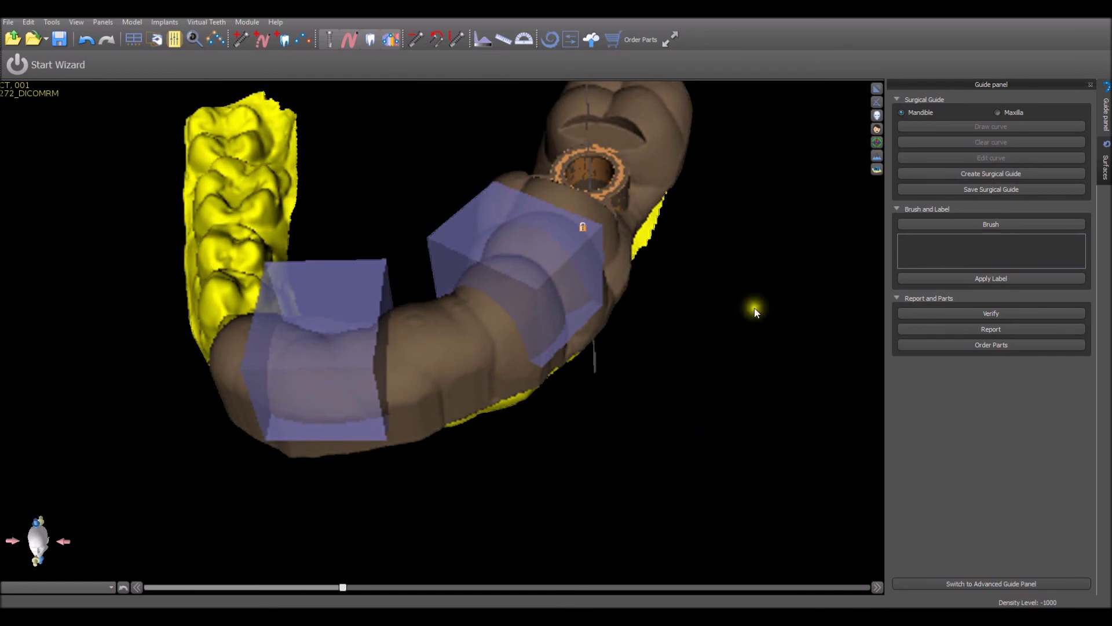
left_click(928, 175)
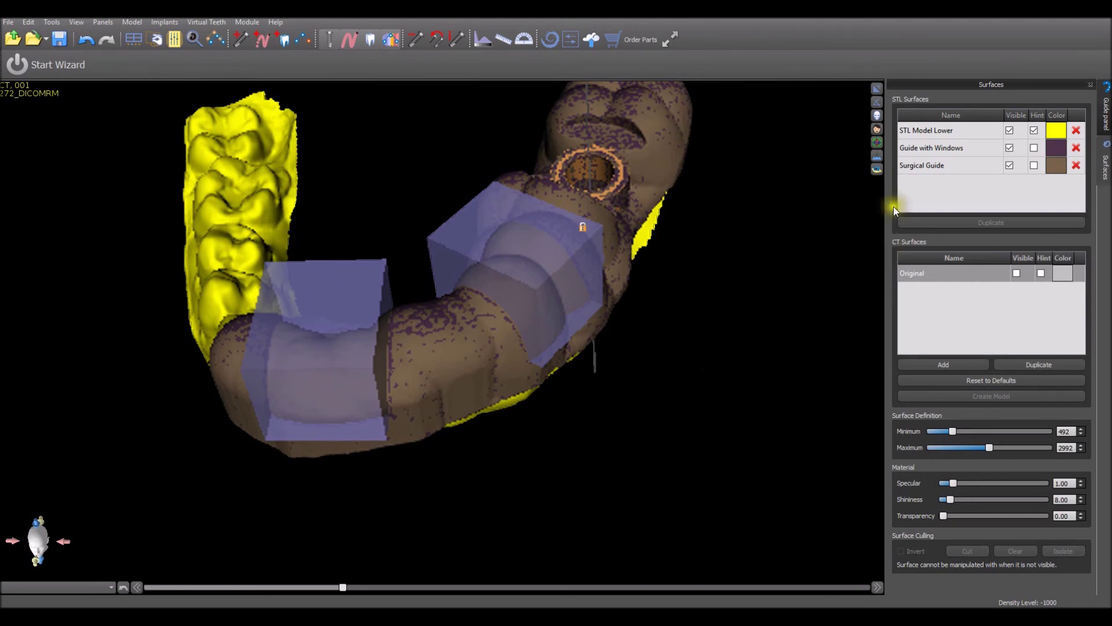
Uncheck Visible for the Surgical Guide surface to reveal the Guide with Windows.
left_click(908, 166)
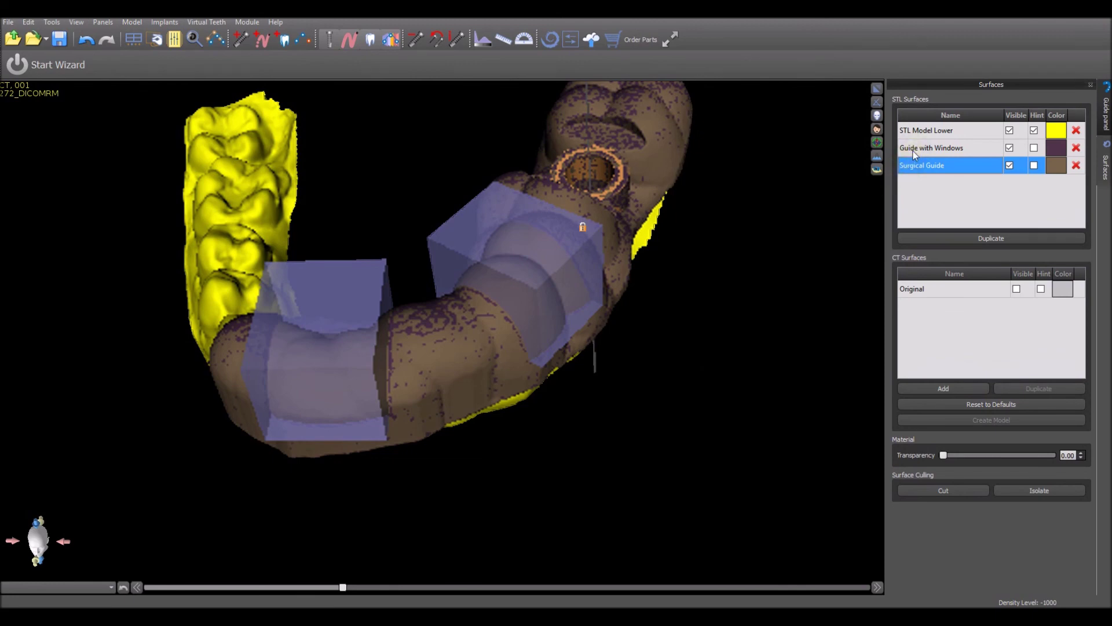
left_click(914, 148)
left_click(1010, 166)
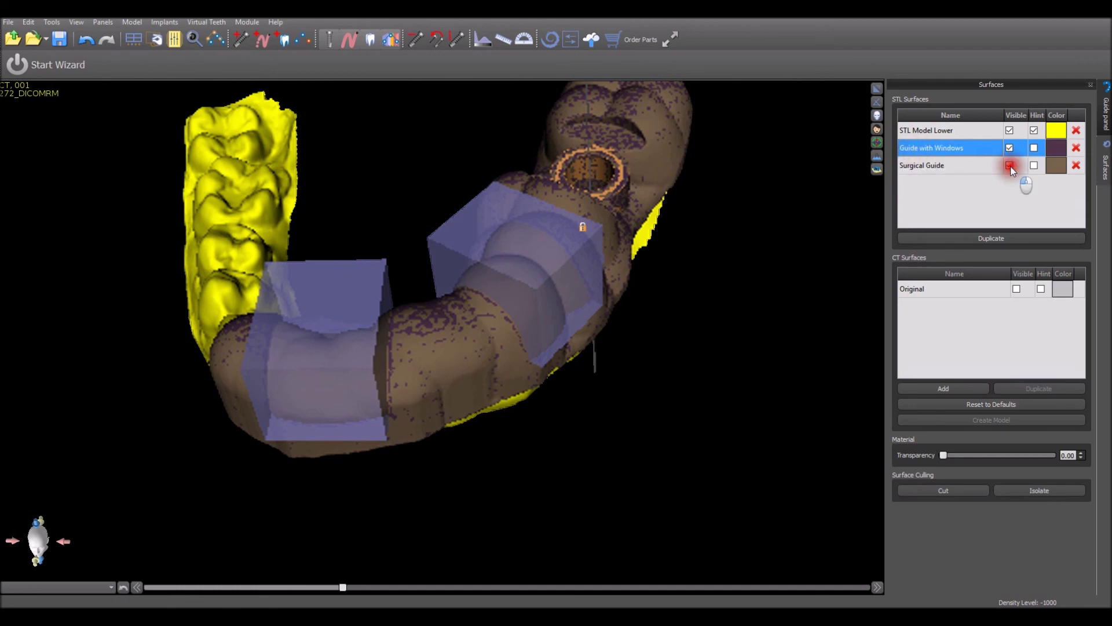
left_click_drag(744, 333, 436, 499)
Select the left window box and bring up its options.
left_click(345, 365)
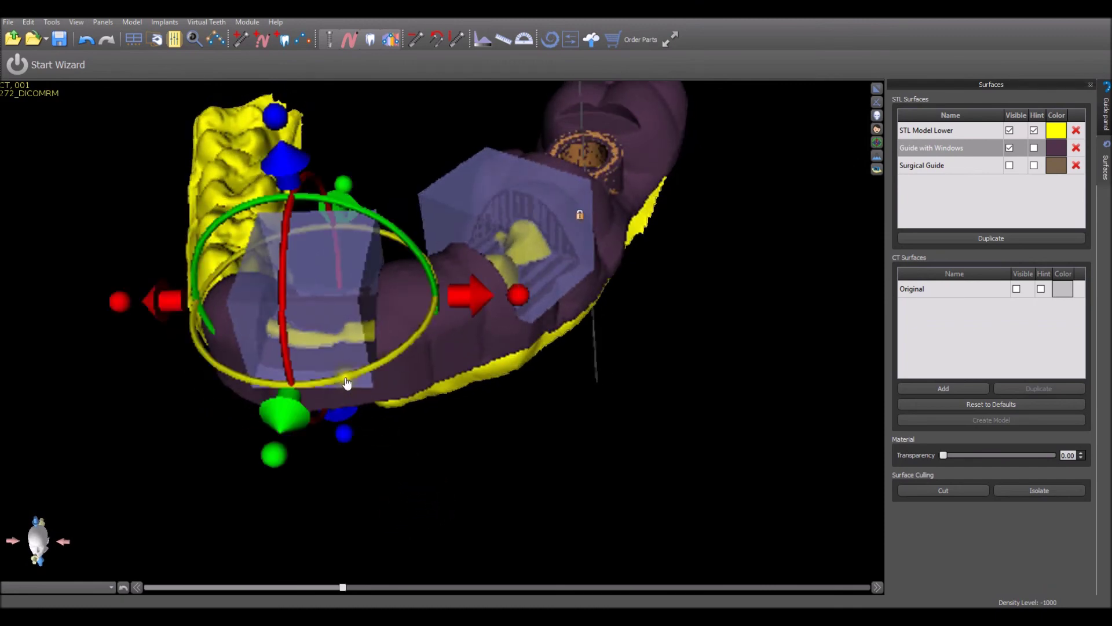
left_click(337, 330)
right_click(337, 330)
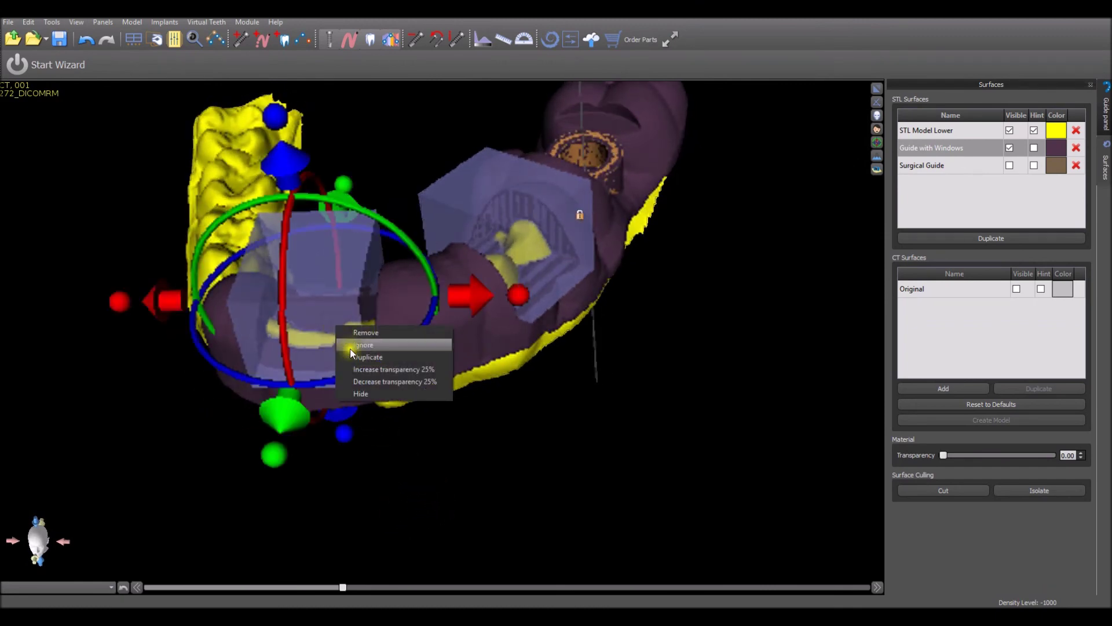